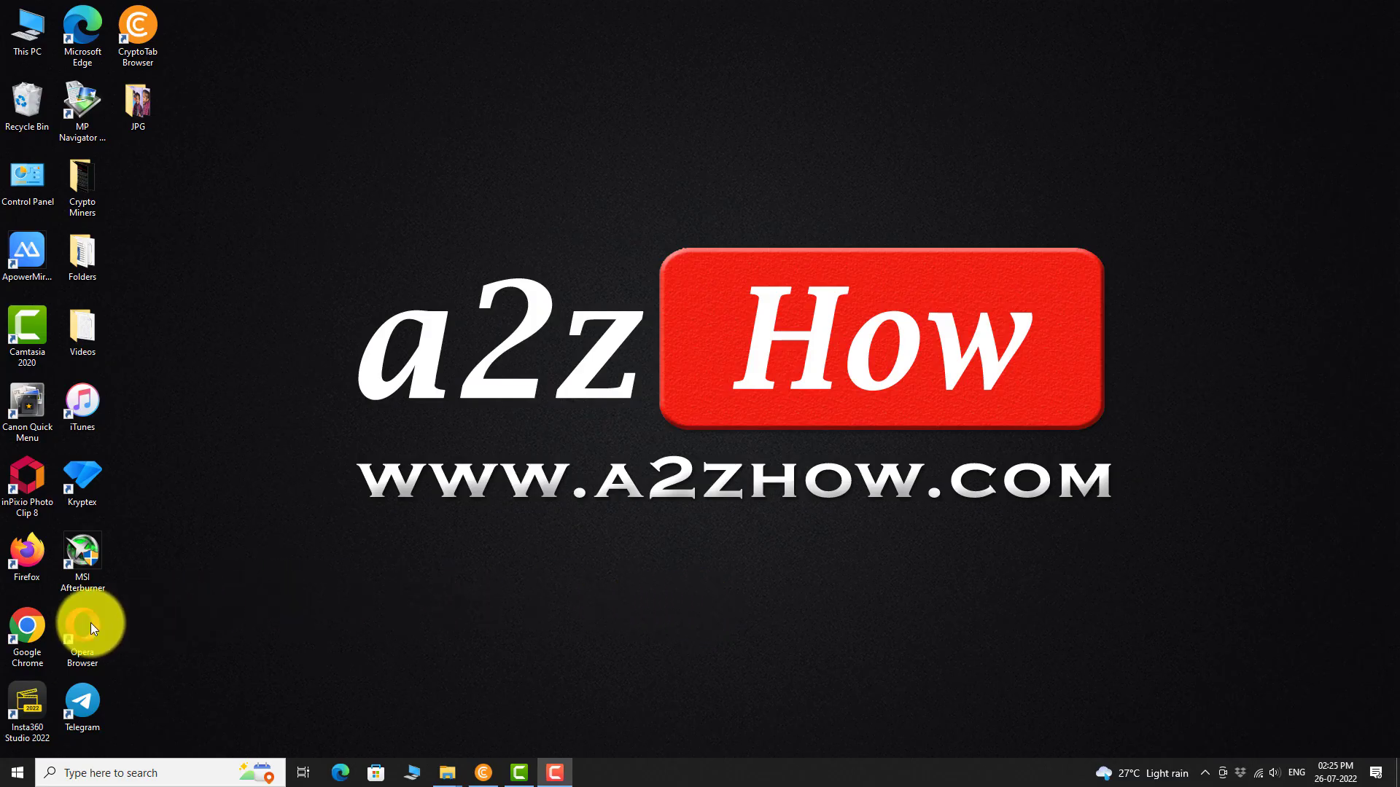
# - Open iloveimg.com's Crop IMAGE tool in Google Chrome
pyautogui.doubleClick(32, 627)
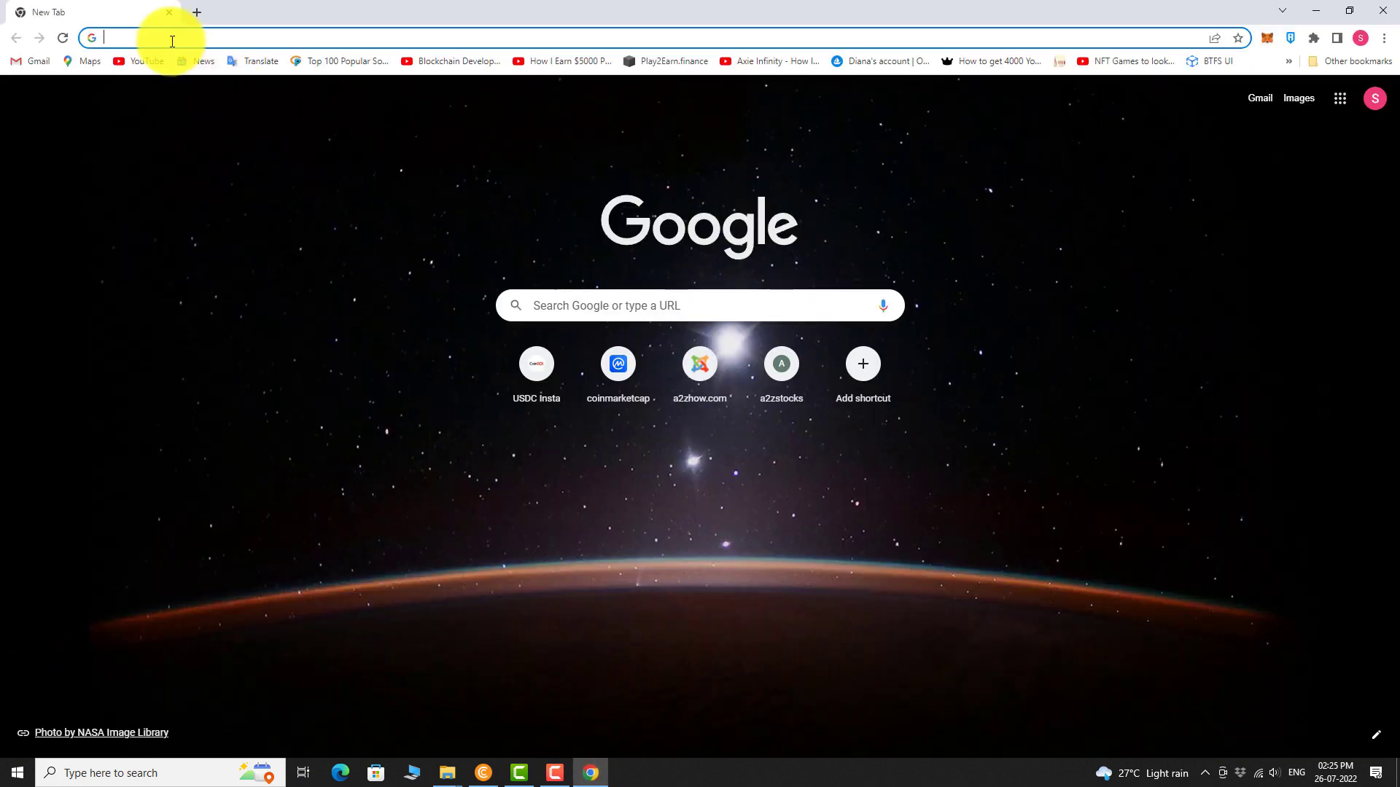
pyautogui.write('iloveimg.com')
pyautogui.press('Return')
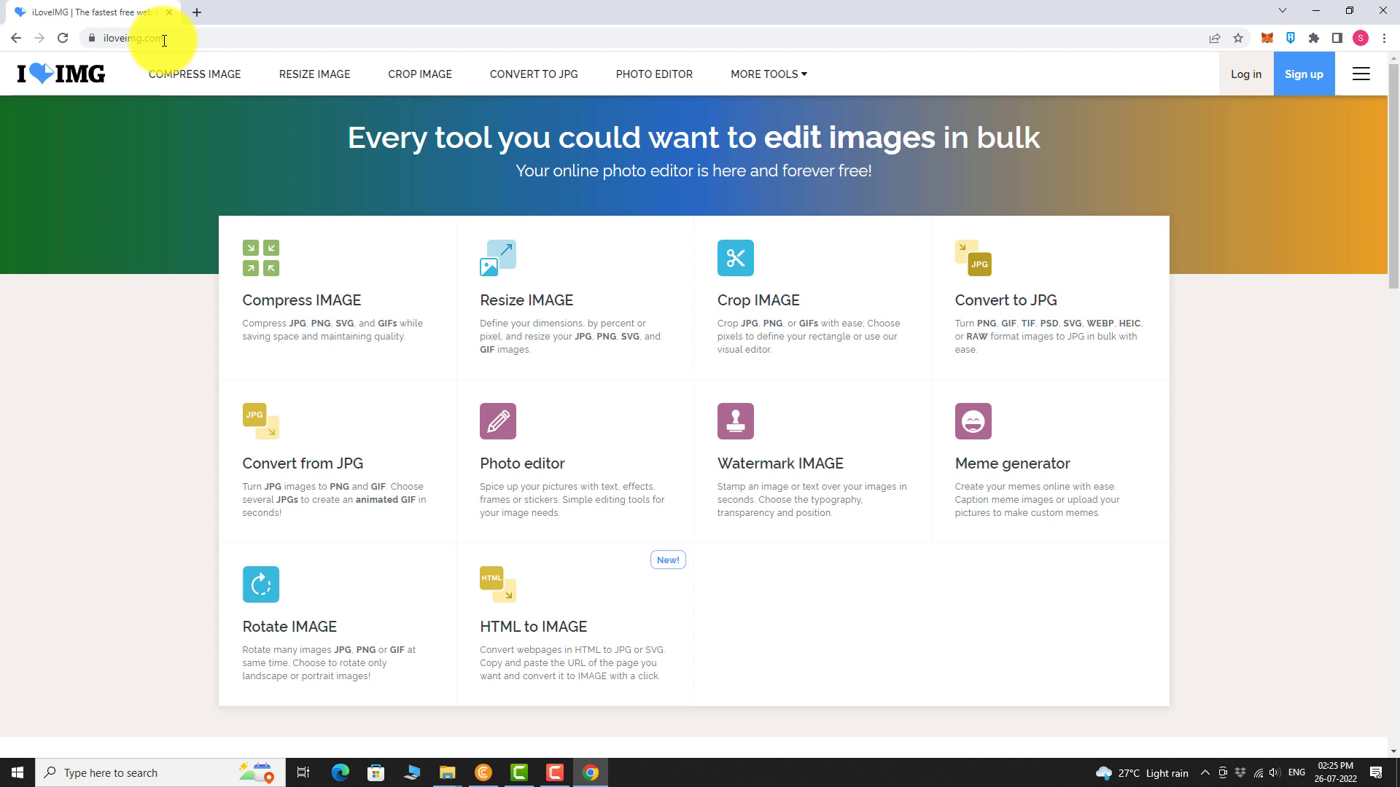
pyautogui.click(786, 310)
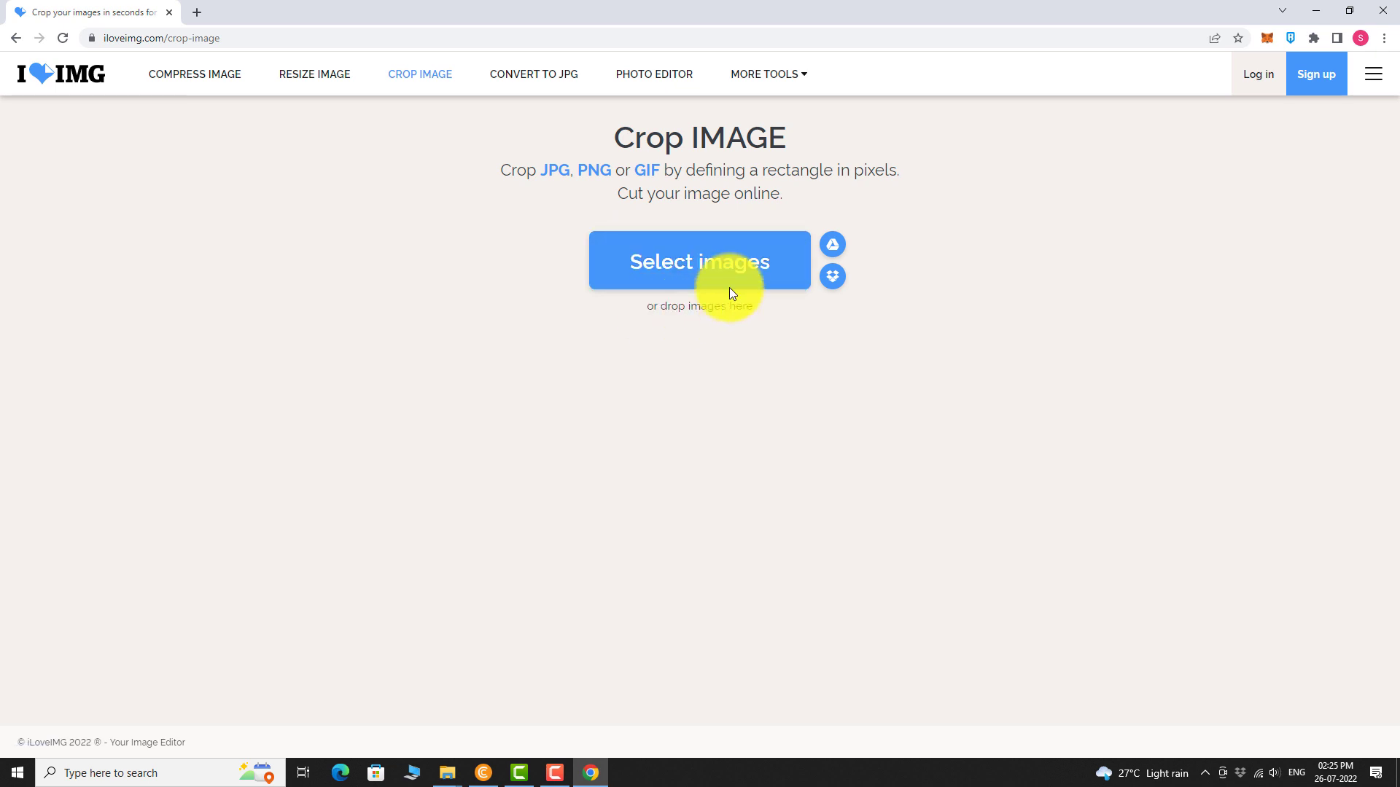
# - Upload 1h.jpg from the JPG folder into the crop editor
pyautogui.click(713, 261)
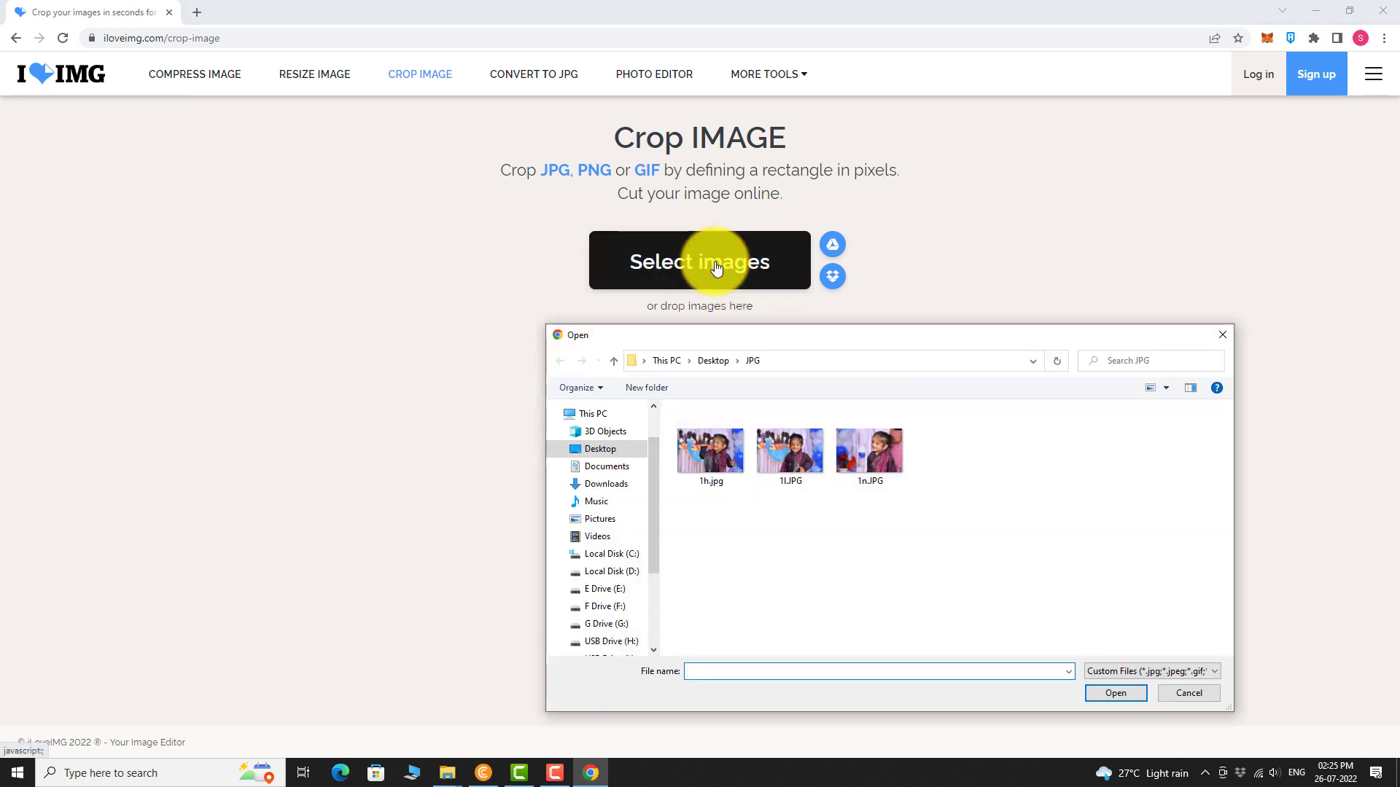
pyautogui.click(790, 454)
pyautogui.click(713, 453)
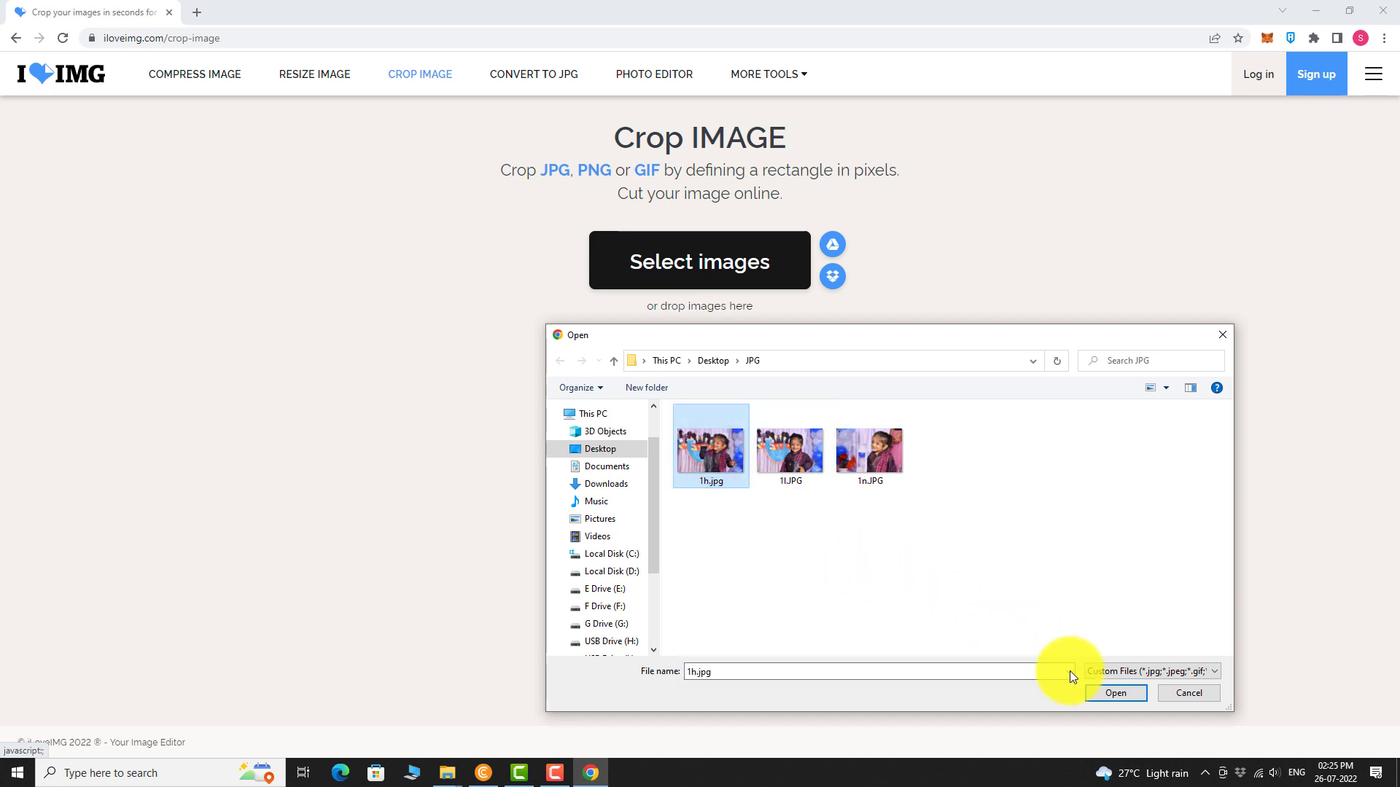
pyautogui.click(1104, 690)
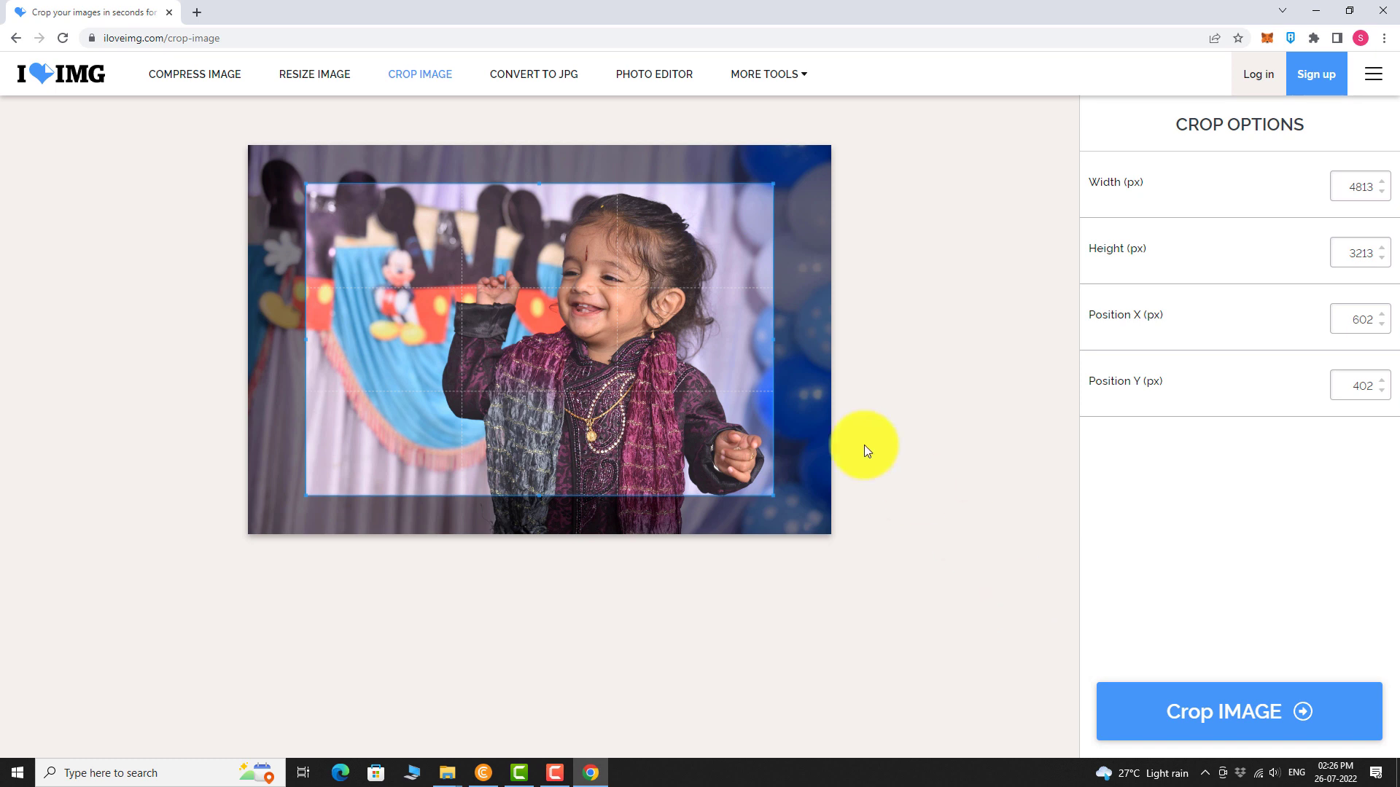
# - Fit the crop box around the girl: 3767 × 3875 at X 1752, Y 138
pyautogui.moveTo(524, 337); pyautogui.dragTo(580, 331)
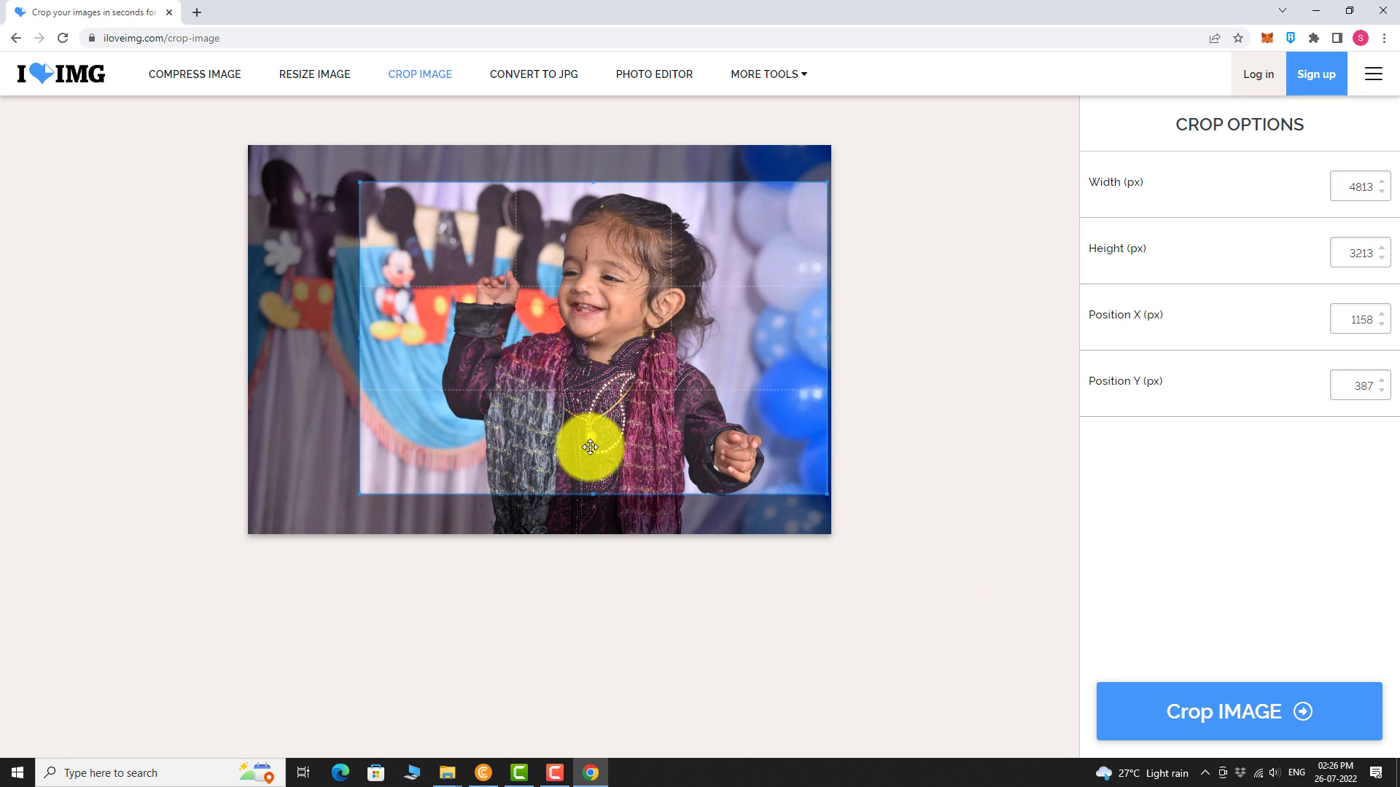
pyautogui.moveTo(594, 494); pyautogui.dragTo(594, 536)
pyautogui.moveTo(362, 361); pyautogui.dragTo(417, 359)
pyautogui.moveTo(829, 359); pyautogui.dragTo(783, 360)
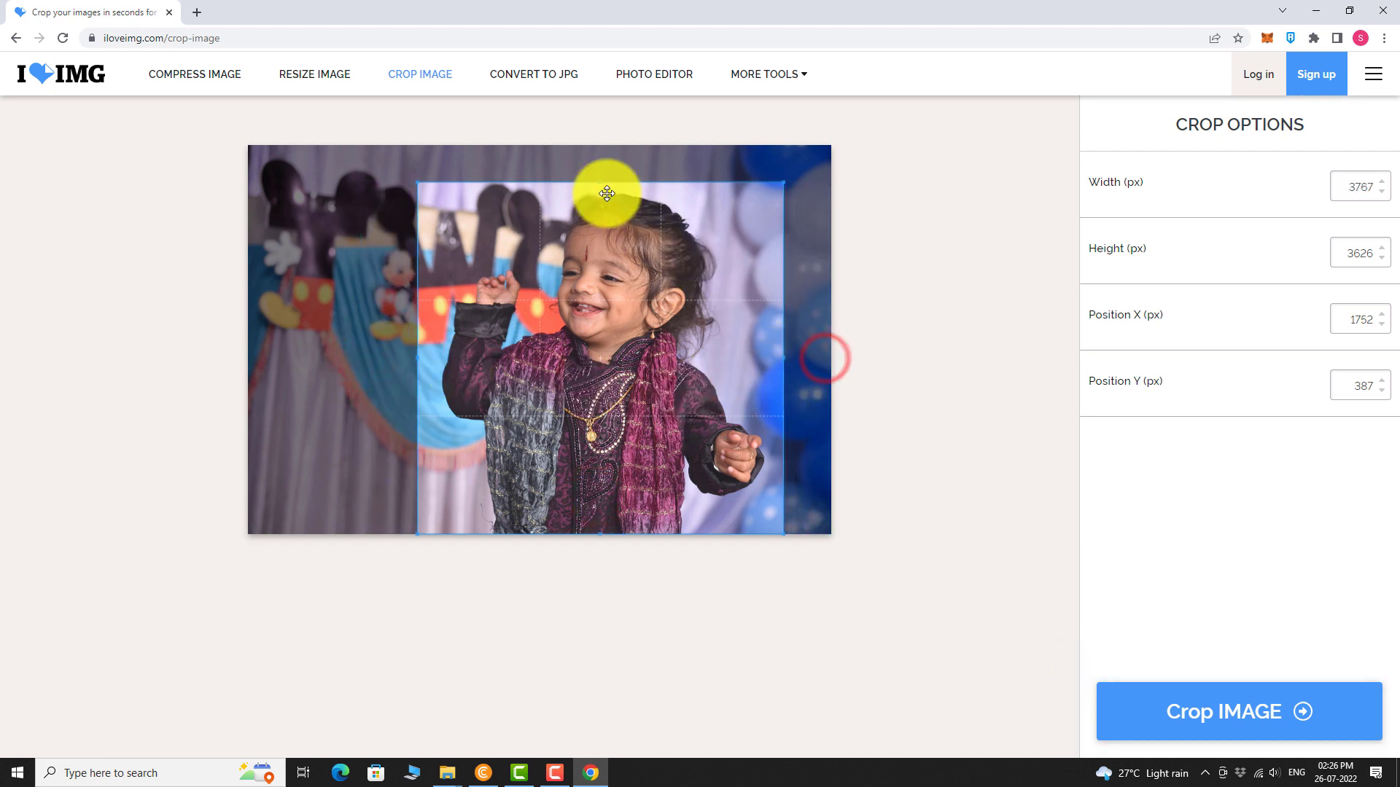
pyautogui.moveTo(606, 184); pyautogui.dragTo(605, 158)
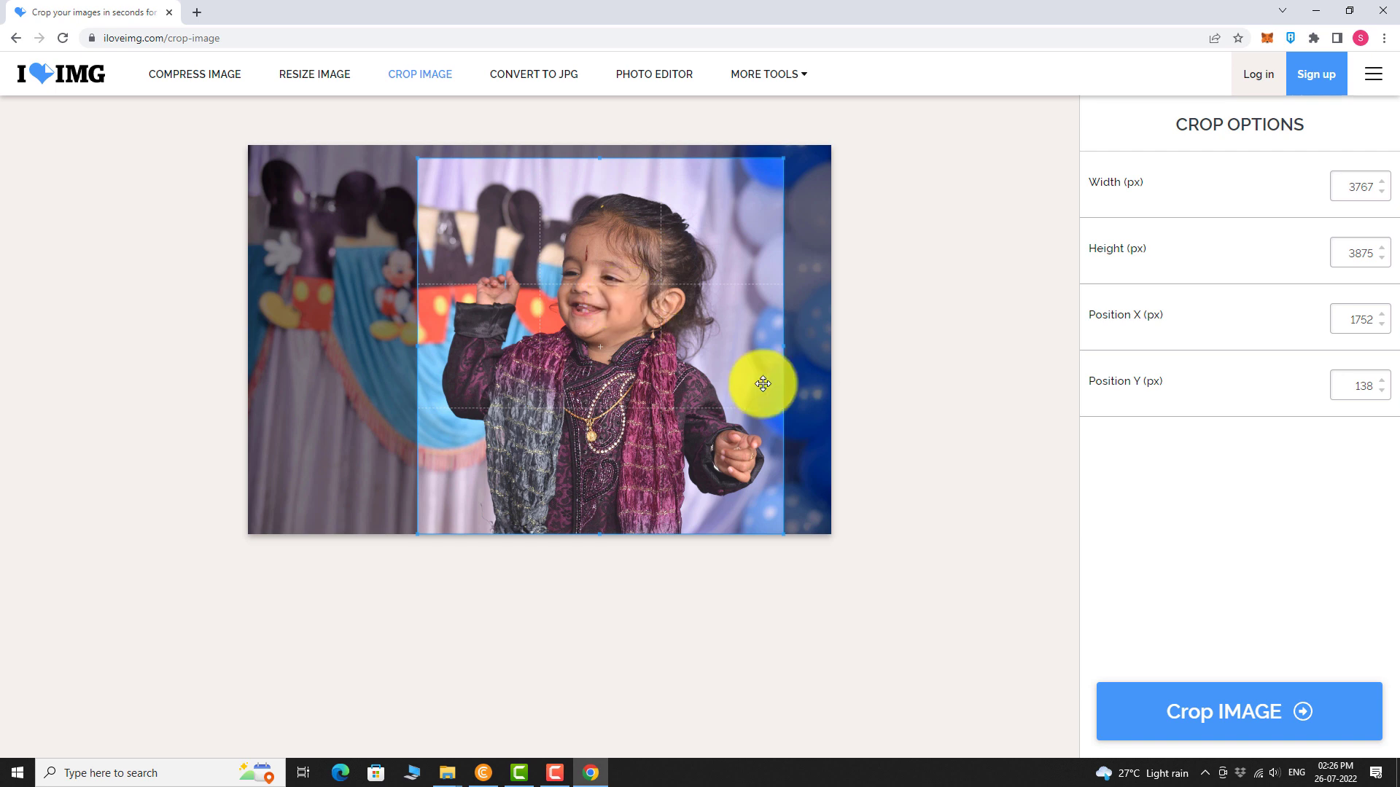
# - Apply the crop and download the cropped 1h.jpg
pyautogui.click(1244, 713)
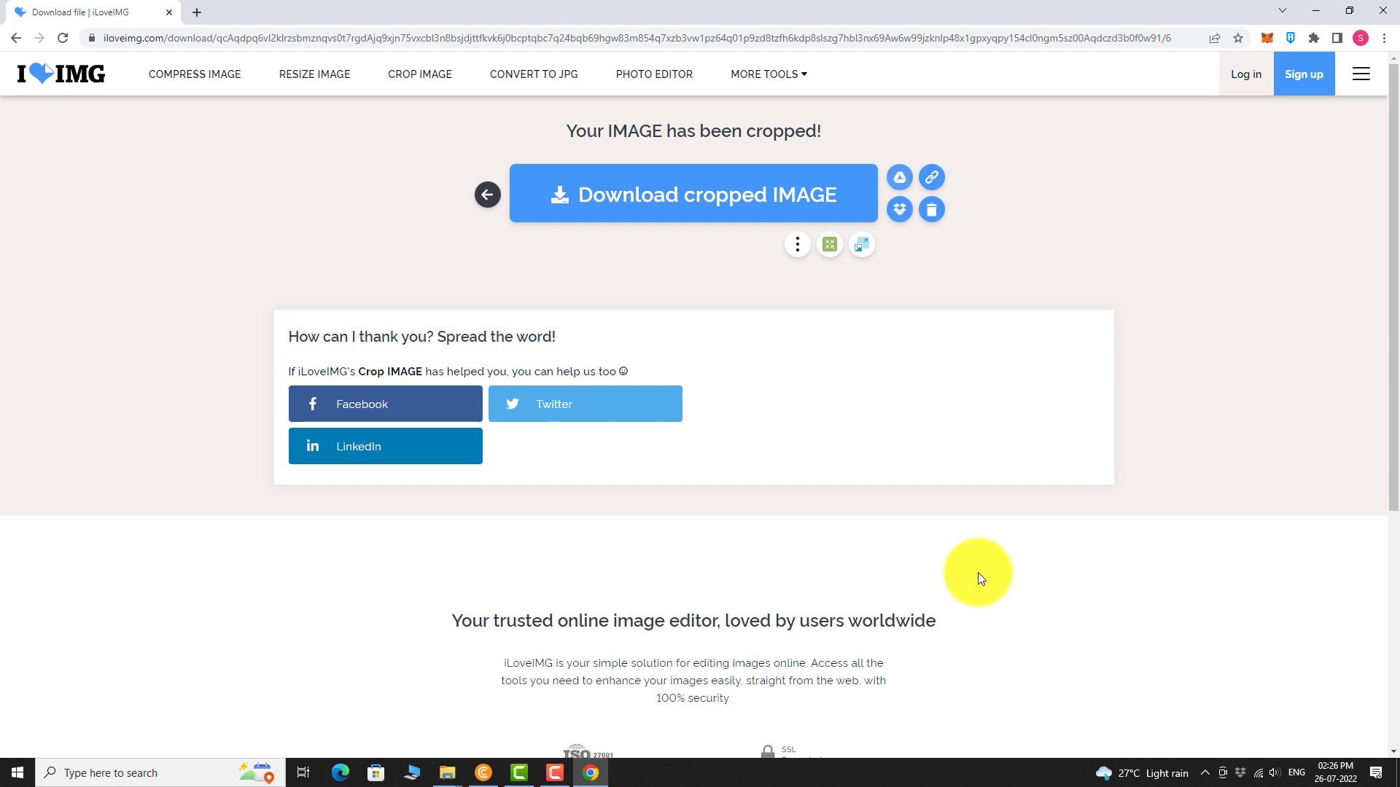
pyautogui.click(700, 202)
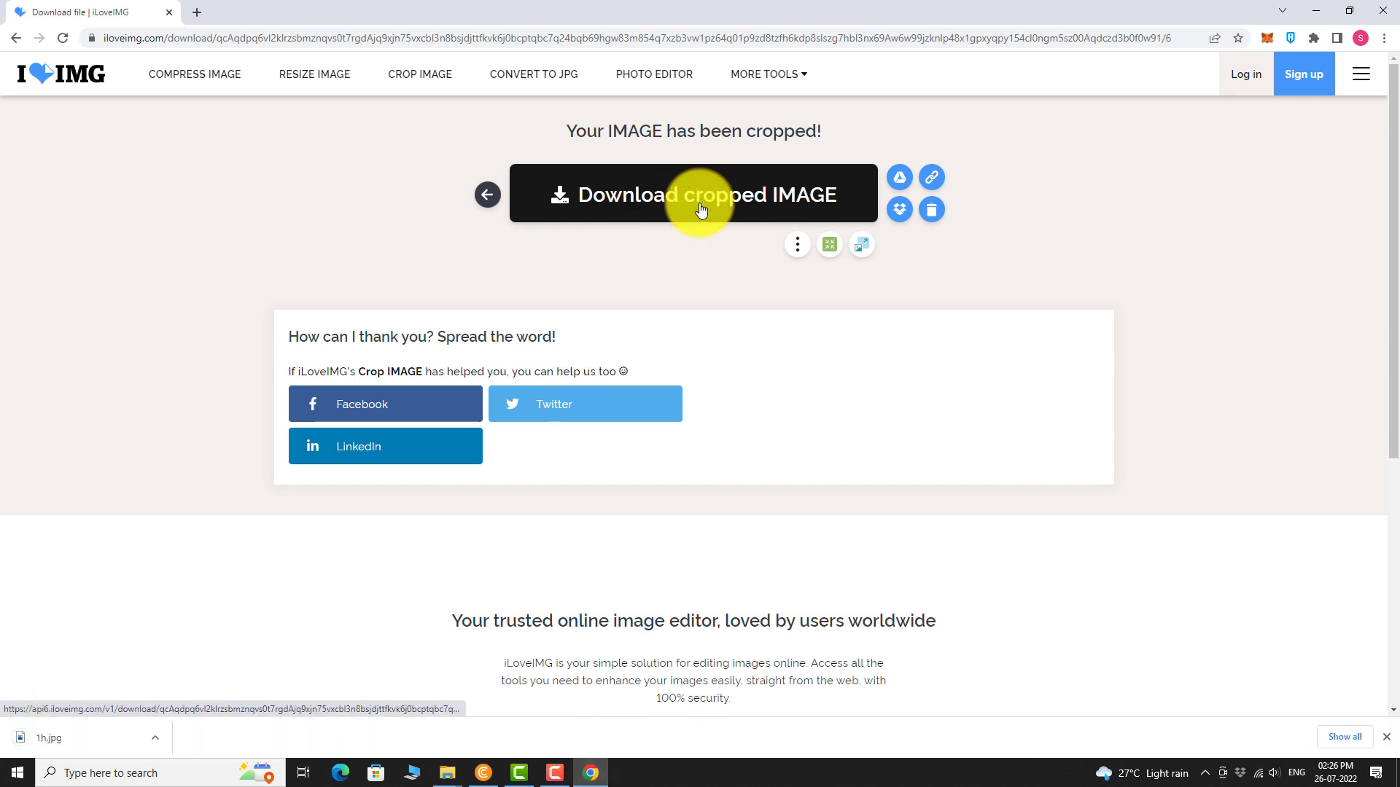
# - Open the downloaded 1h.jpg from Chrome's download bar in Photos
pyautogui.click(77, 732)
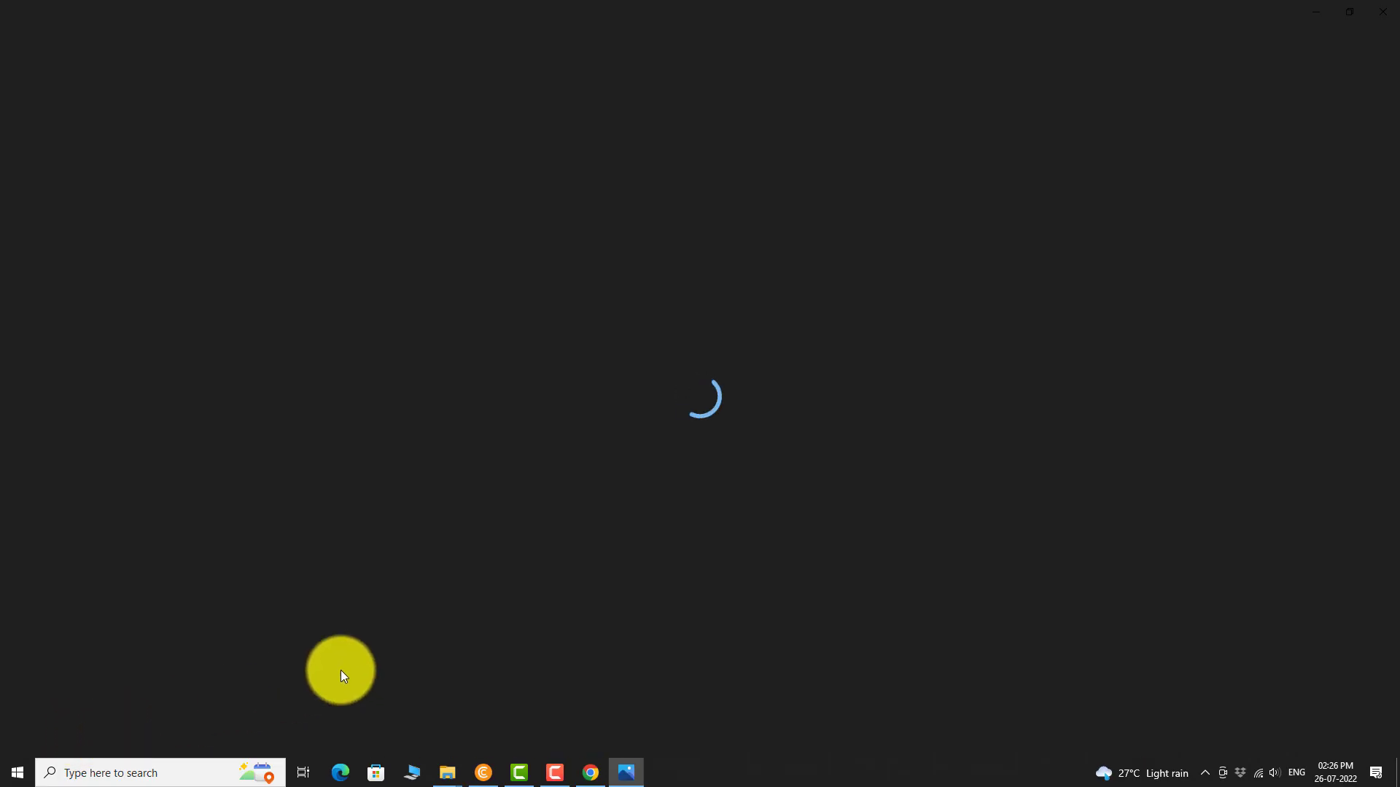